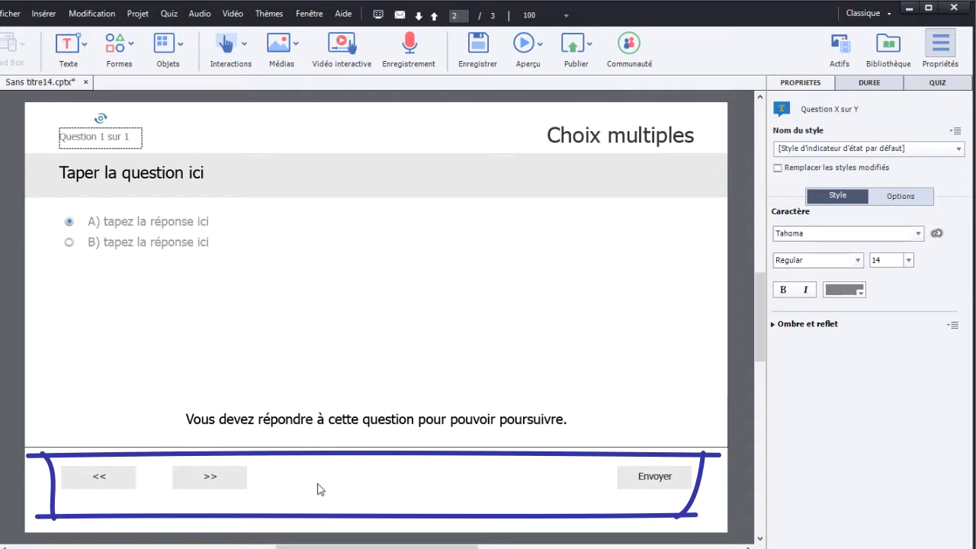
- Examine the Envoyer, >> and << buttons on the multiple-choice slide, as well as its quiz settings
{"action": "left_click", "coordinate": [637, 479]}
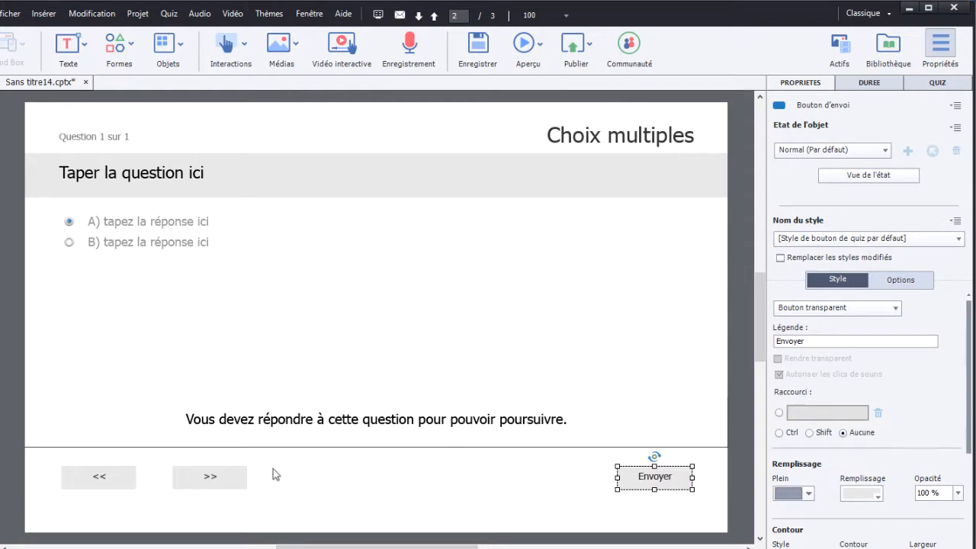
{"action": "left_click", "coordinate": [207, 486]}
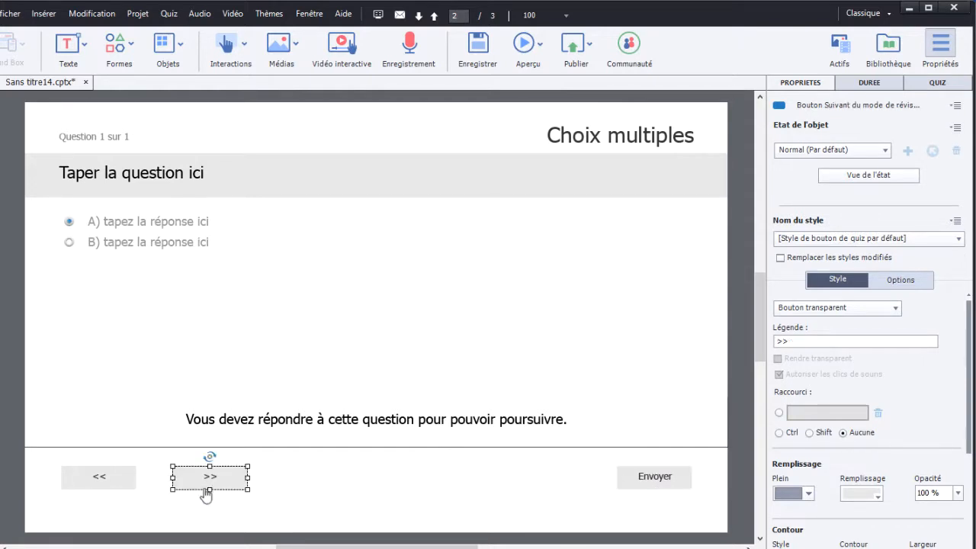
{"action": "left_click", "coordinate": [98, 484]}
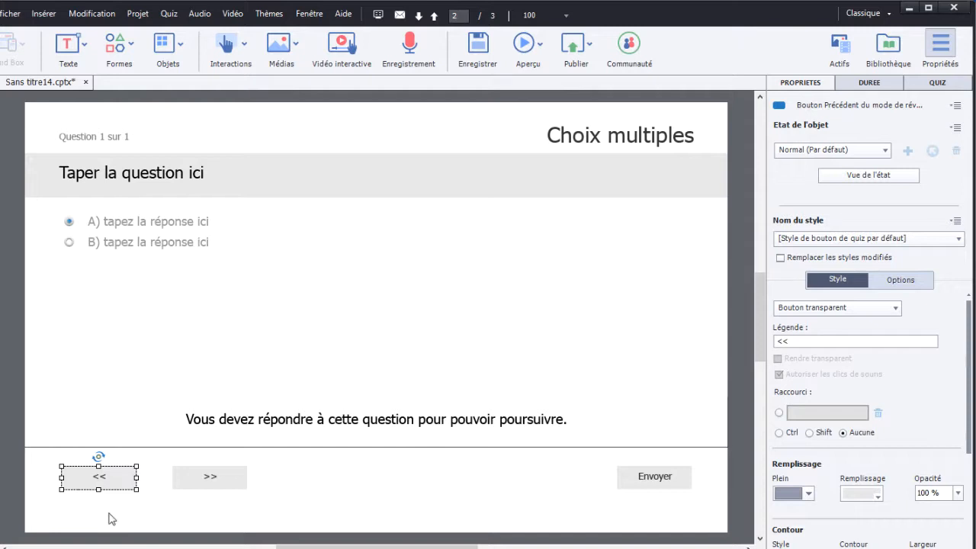
{"action": "left_click", "coordinate": [943, 83]}
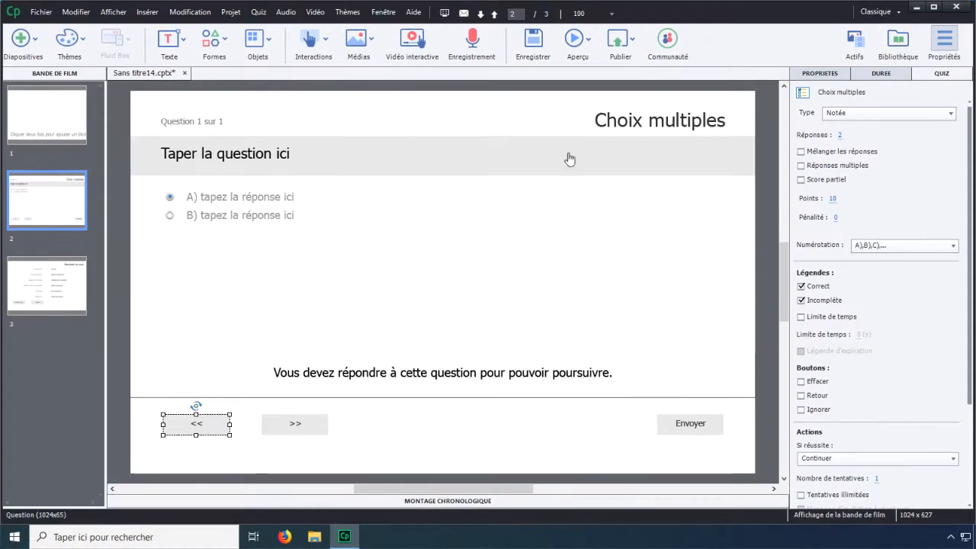
- Create a new blank project at 1024 x 627
{"action": "left_click", "coordinate": [41, 12]}
{"action": "mouse_move", "coordinate": [158, 30]}
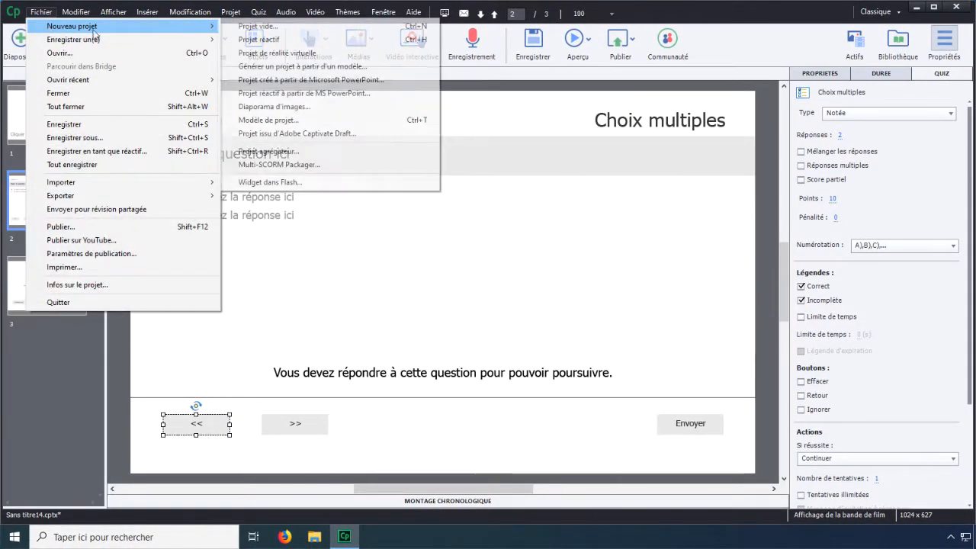
{"action": "left_click", "coordinate": [259, 26]}
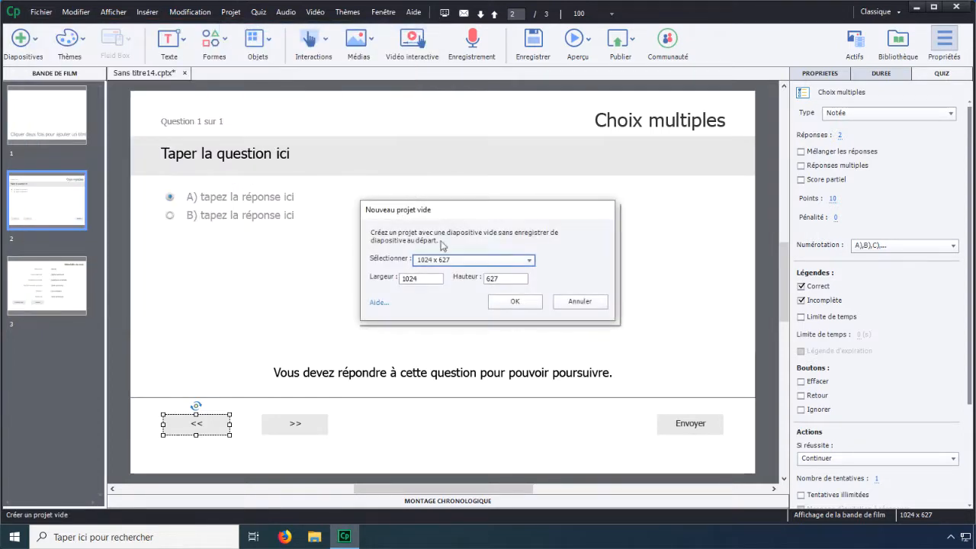
{"action": "left_click", "coordinate": [515, 302]}
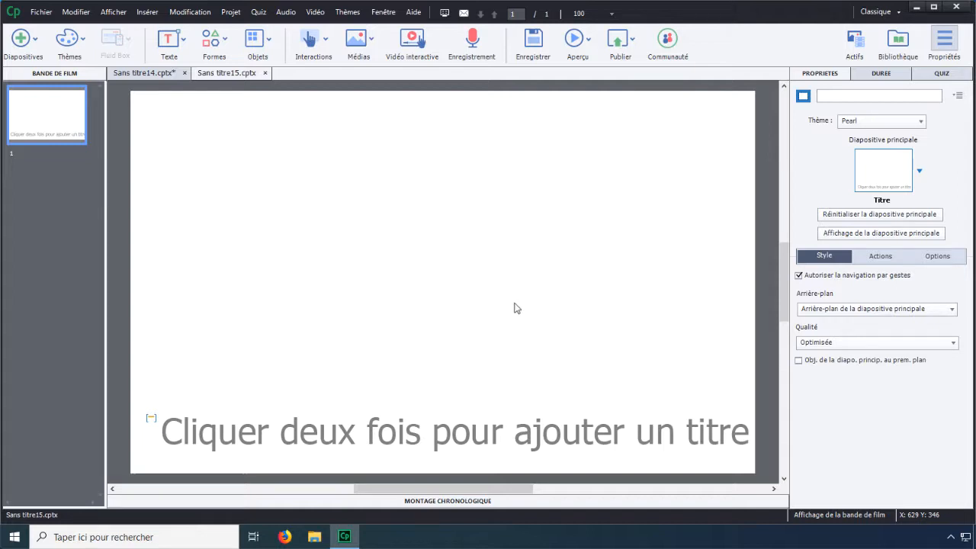
- Disable the "Boutons de navigation du mode de révision" option in the quiz preferences
{"action": "left_click", "coordinate": [258, 15]}
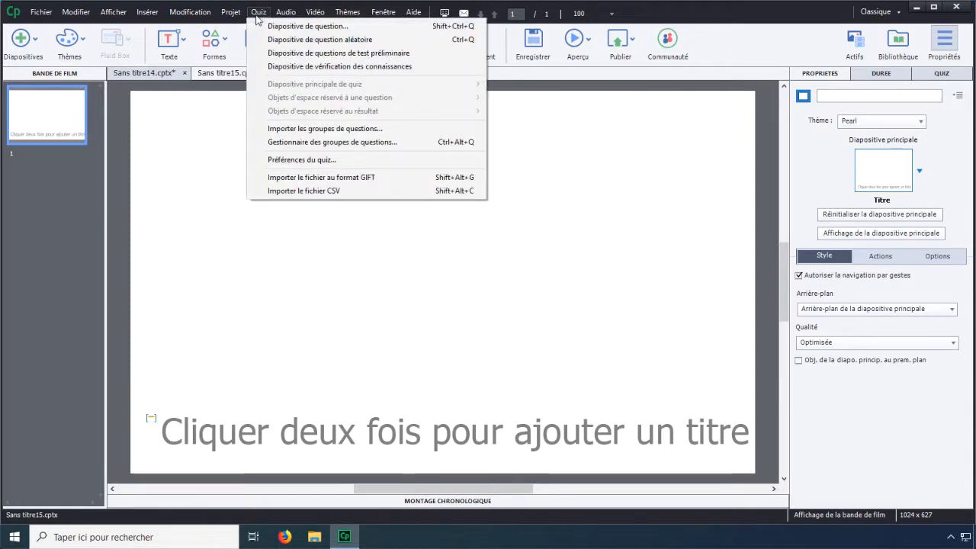
{"action": "left_click", "coordinate": [323, 162]}
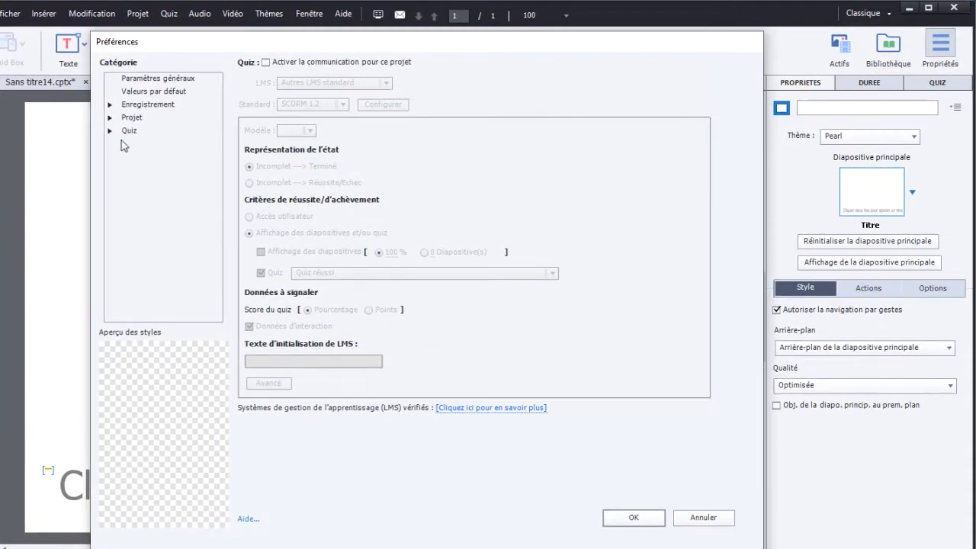
{"action": "left_click", "coordinate": [111, 132]}
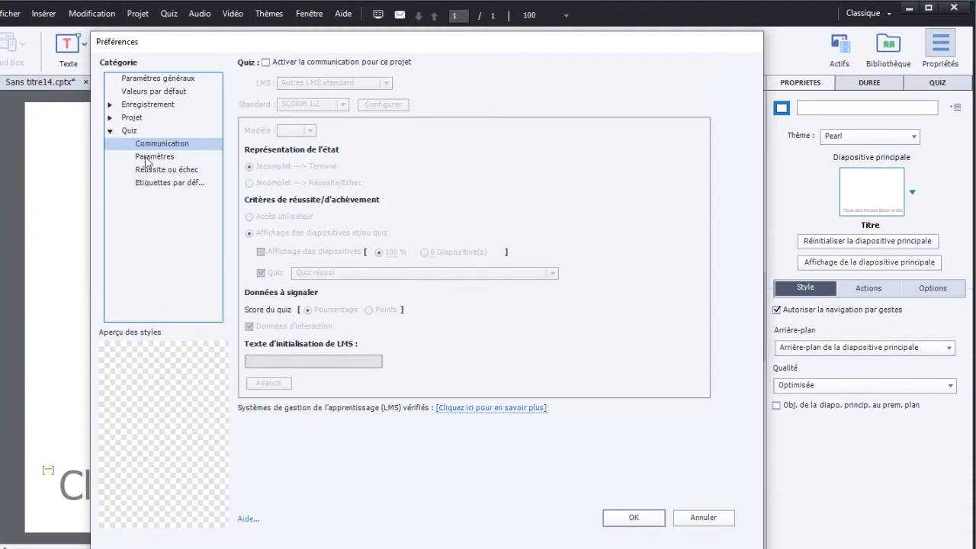
{"action": "left_click", "coordinate": [148, 159]}
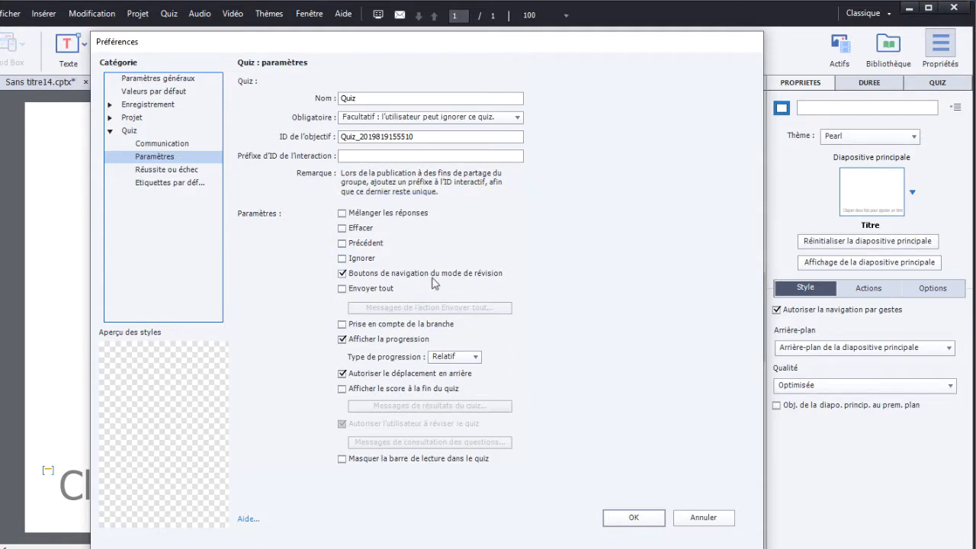
{"action": "left_click", "coordinate": [342, 273]}
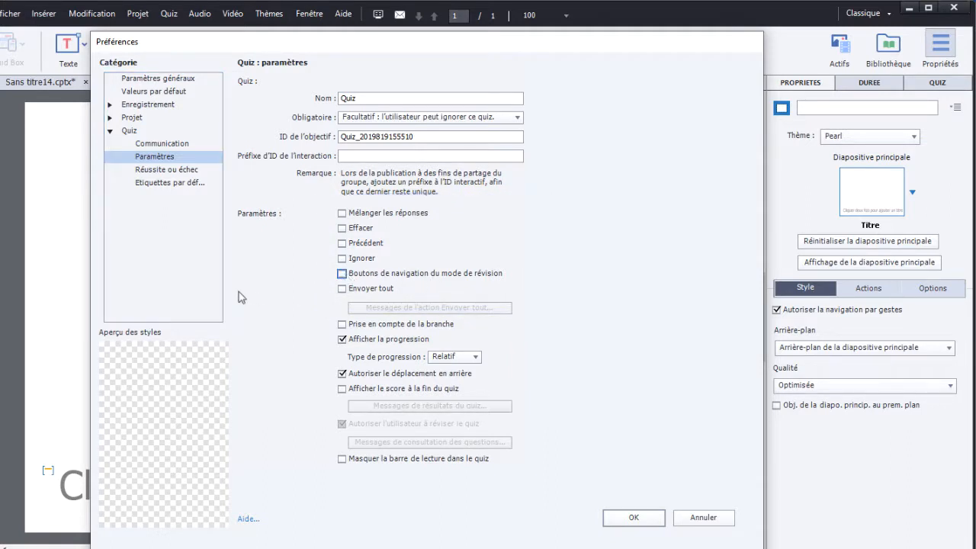
- Enable answer shuffling (Mélanger les réponses) and the Effacer button for all questions in the quiz settings
{"action": "left_click", "coordinate": [343, 214]}
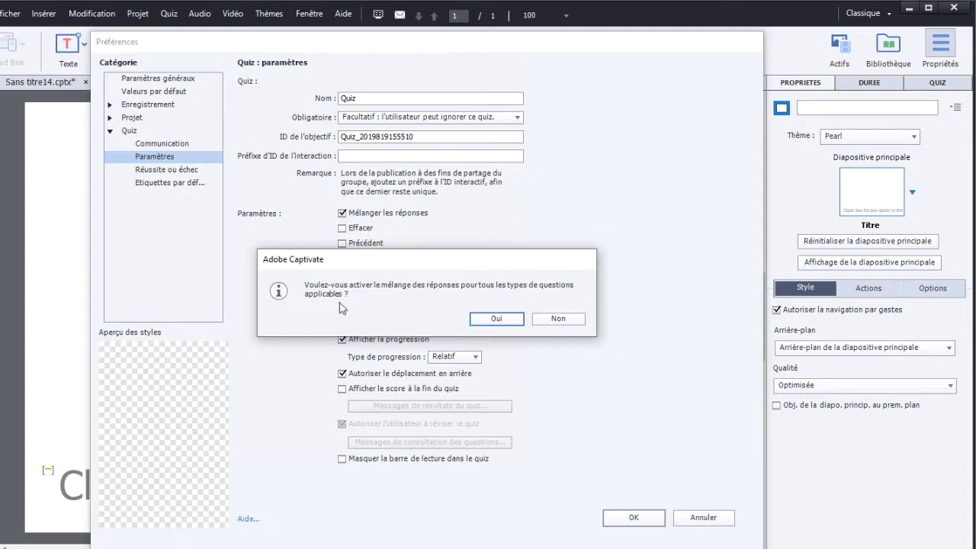
{"action": "left_click", "coordinate": [496, 319]}
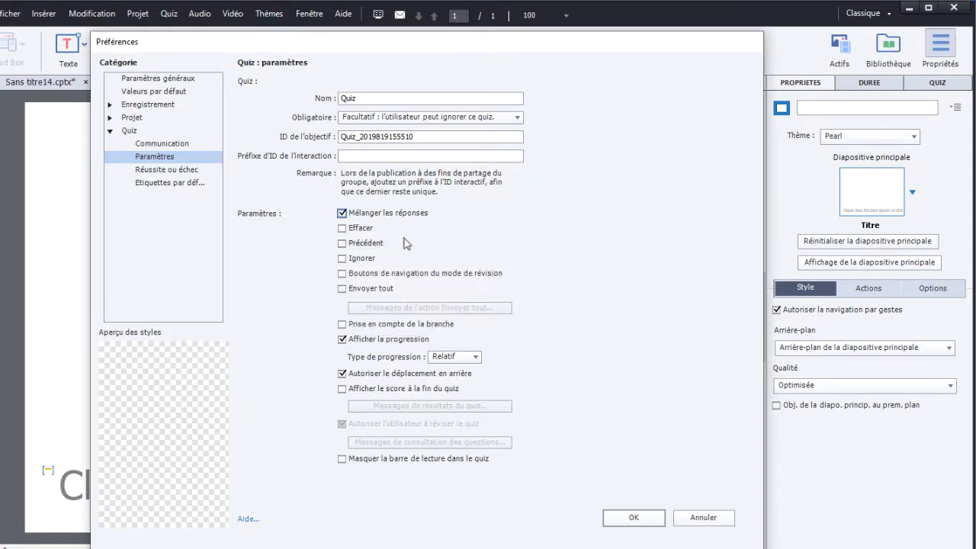
{"action": "left_click", "coordinate": [343, 228]}
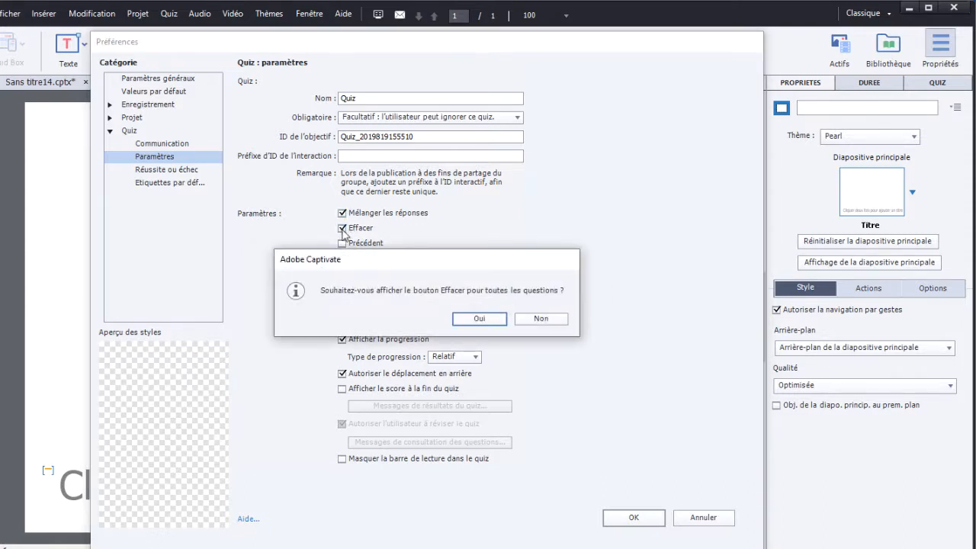
{"action": "left_click", "coordinate": [477, 320]}
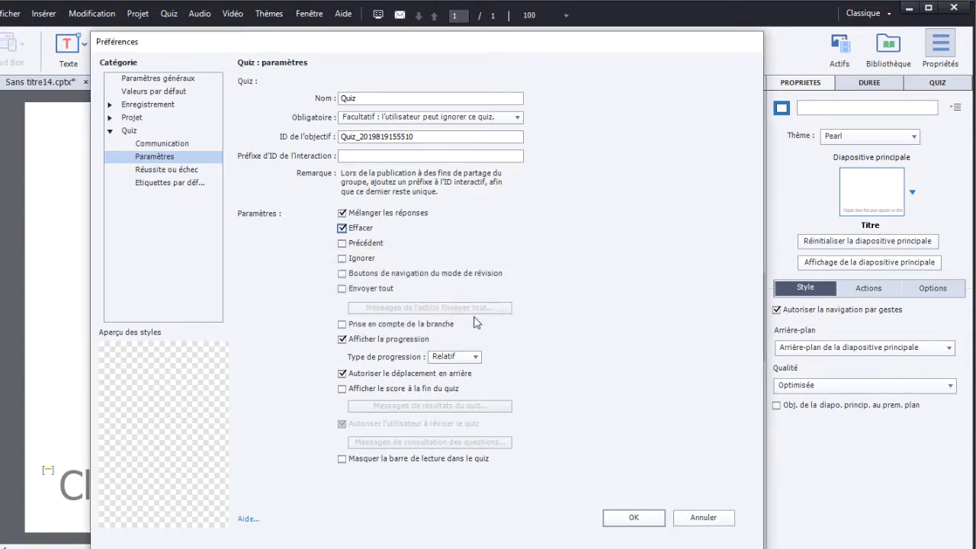
- Enable the Précédent and Ignorer buttons for all questions, disable Afficher la progression, and apply the preferences
{"action": "left_click", "coordinate": [342, 243]}
{"action": "left_click", "coordinate": [478, 319]}
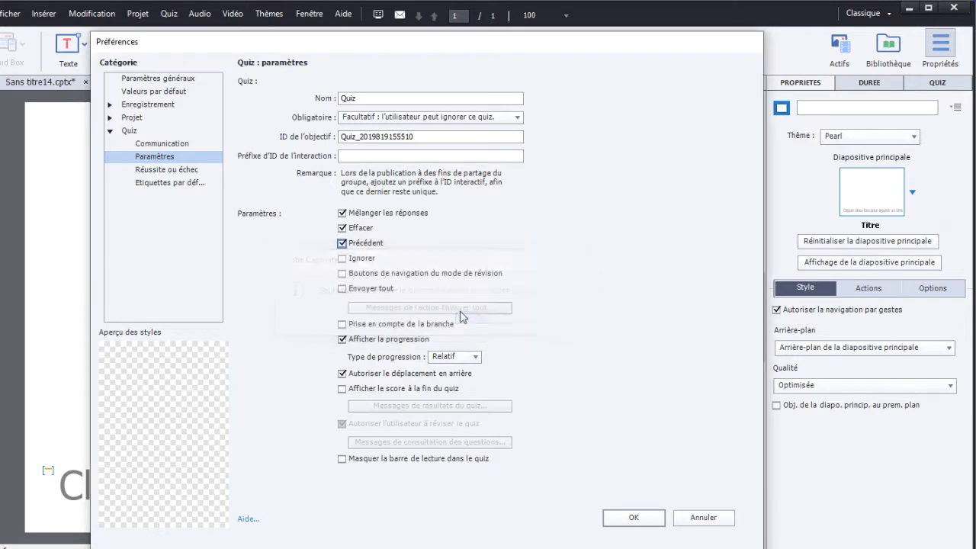
{"action": "left_click", "coordinate": [344, 261]}
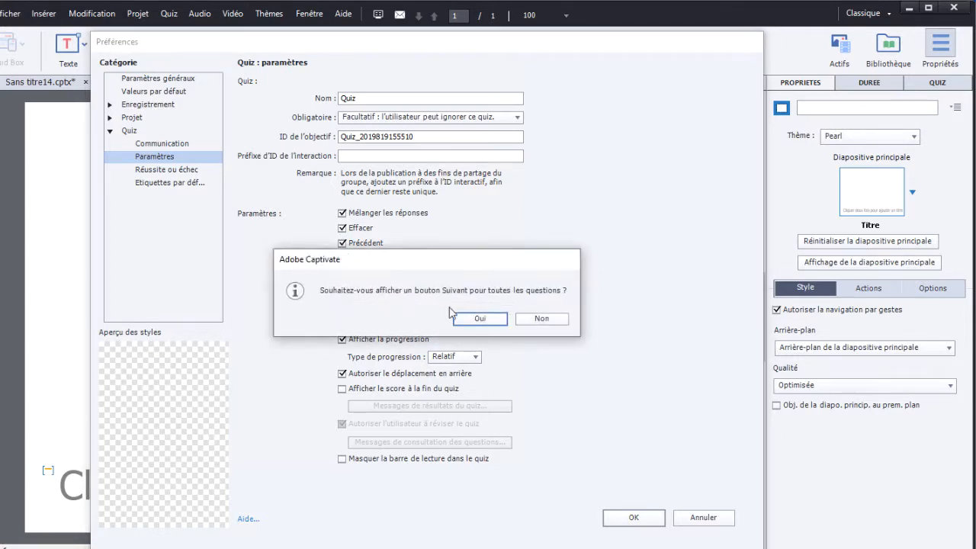
{"action": "left_click", "coordinate": [478, 321]}
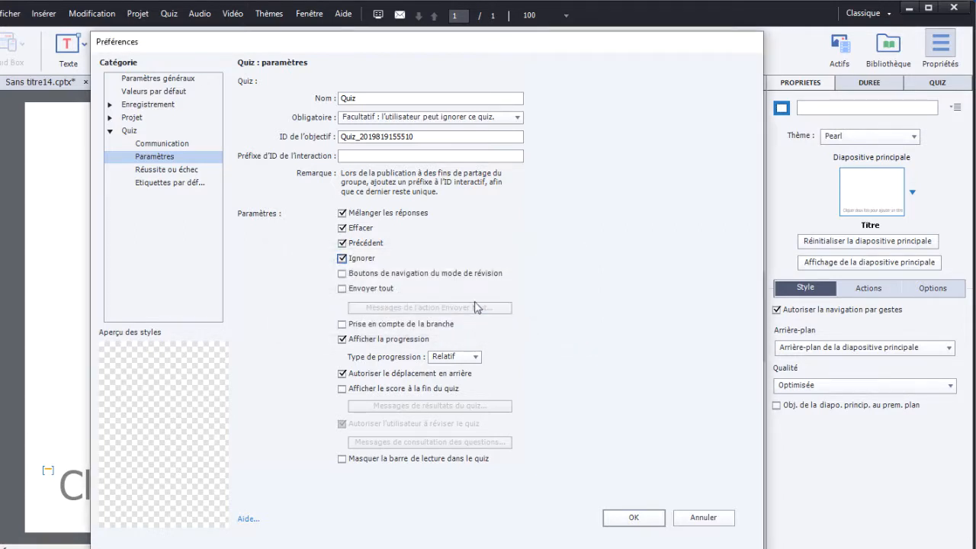
{"action": "left_click", "coordinate": [342, 340]}
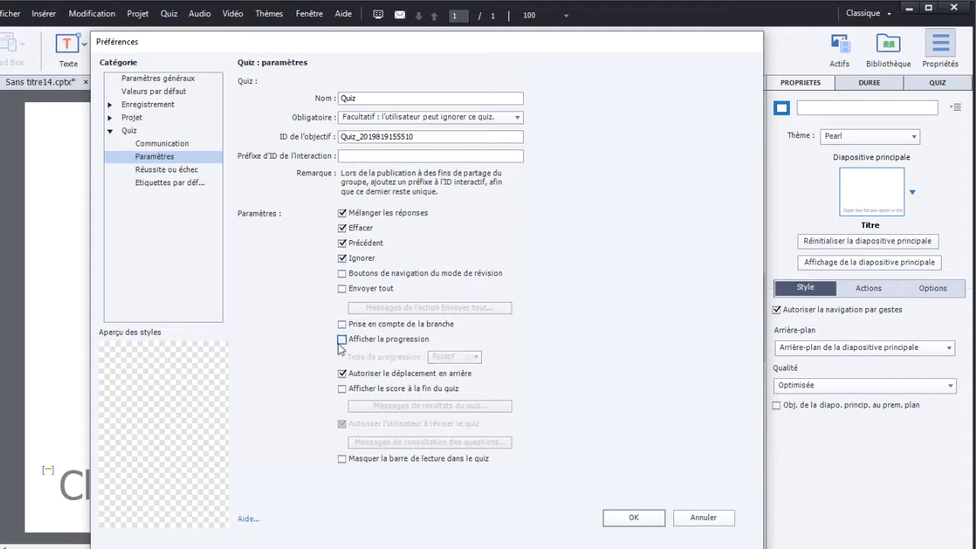
{"action": "left_click", "coordinate": [618, 520]}
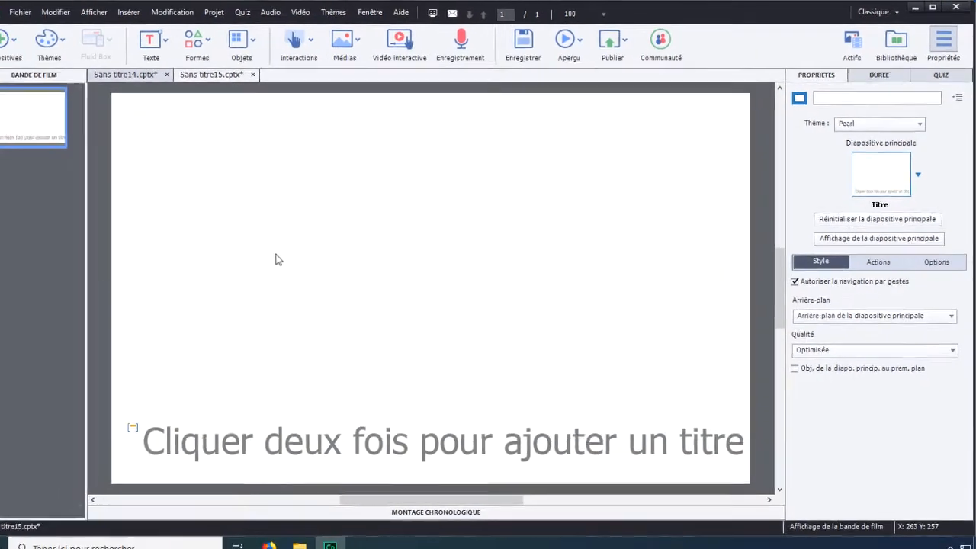
- Insert one graded multiple-choice (Choix multiples) question slide
{"action": "left_click", "coordinate": [9, 44]}
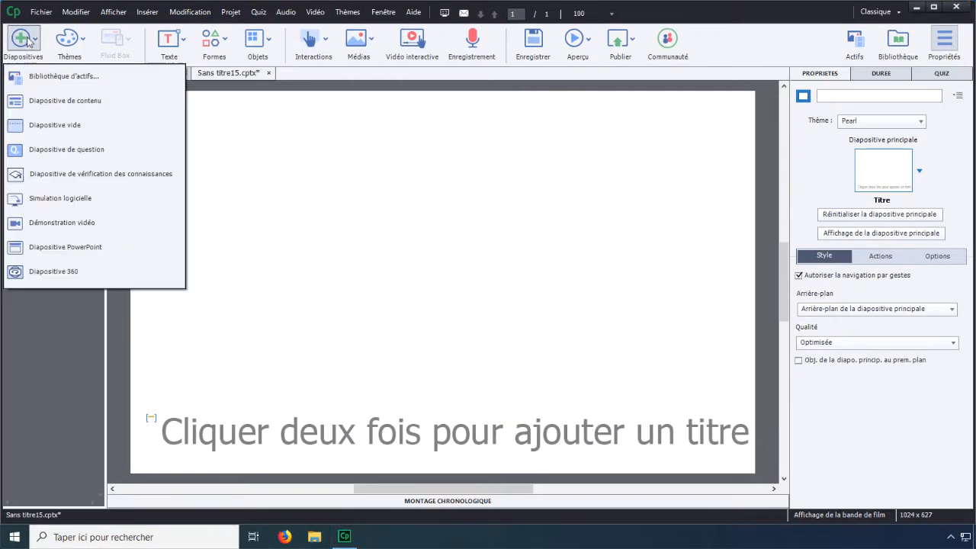
{"action": "left_click", "coordinate": [62, 149]}
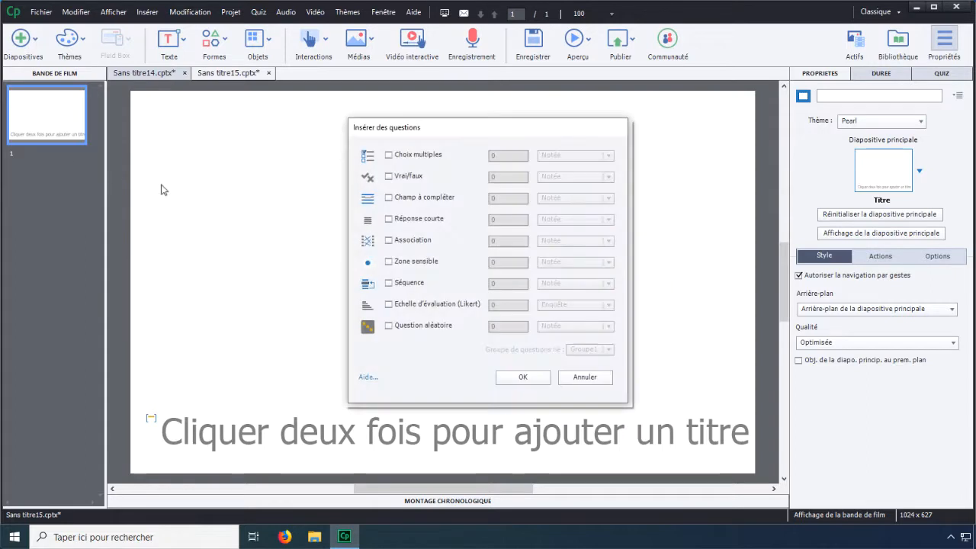
{"action": "left_click", "coordinate": [389, 156]}
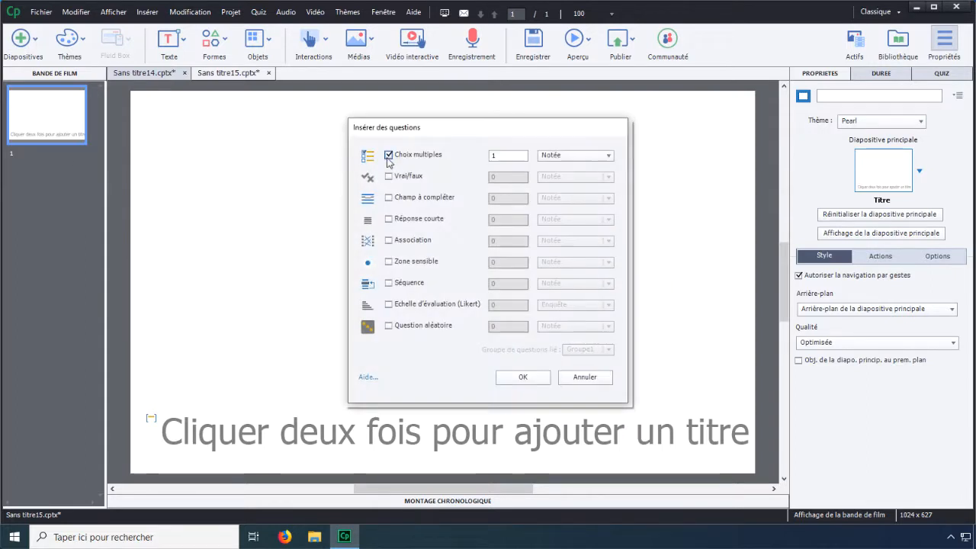
{"action": "left_click", "coordinate": [523, 377]}
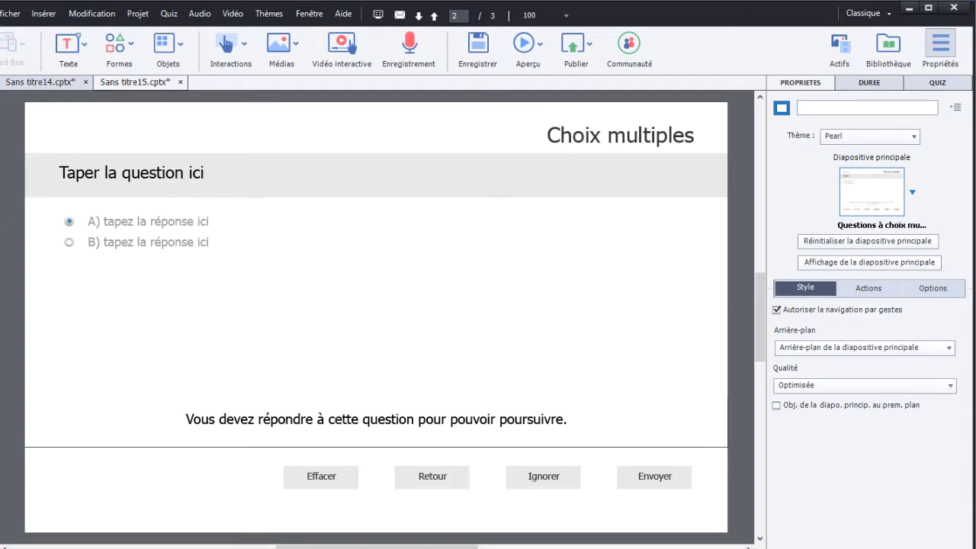
- Remove the Retour and Ignorer buttons from the multiple-choice question slide
{"action": "left_click", "coordinate": [948, 87]}
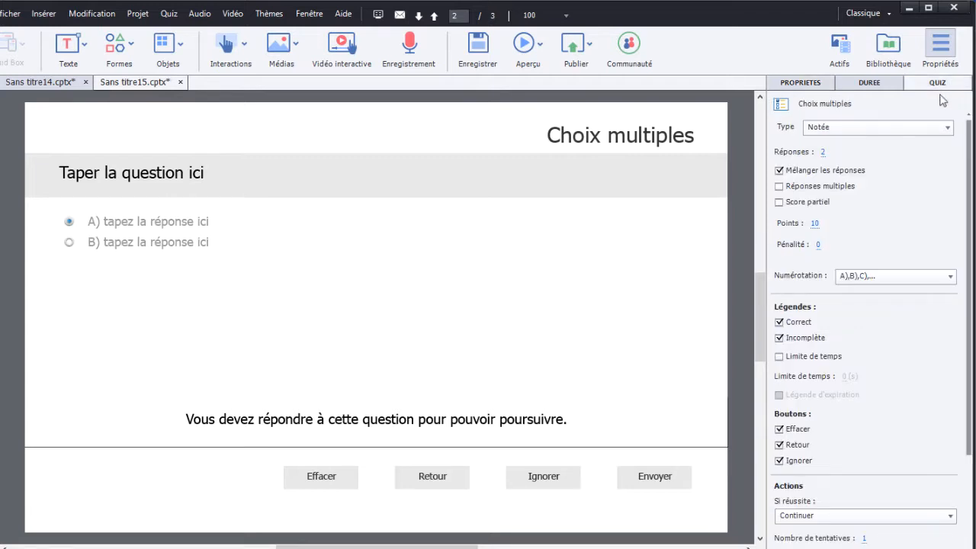
{"action": "left_click", "coordinate": [778, 446]}
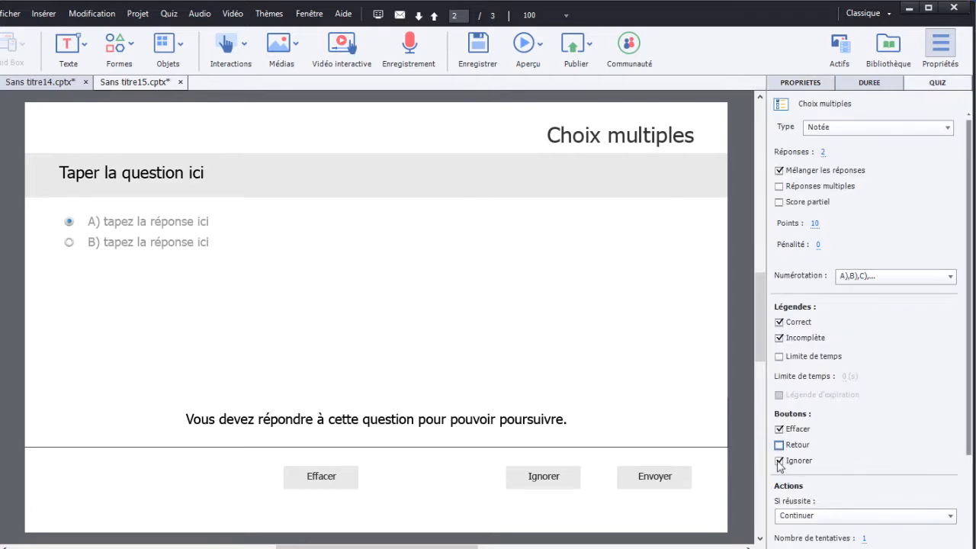
{"action": "left_click", "coordinate": [779, 459]}
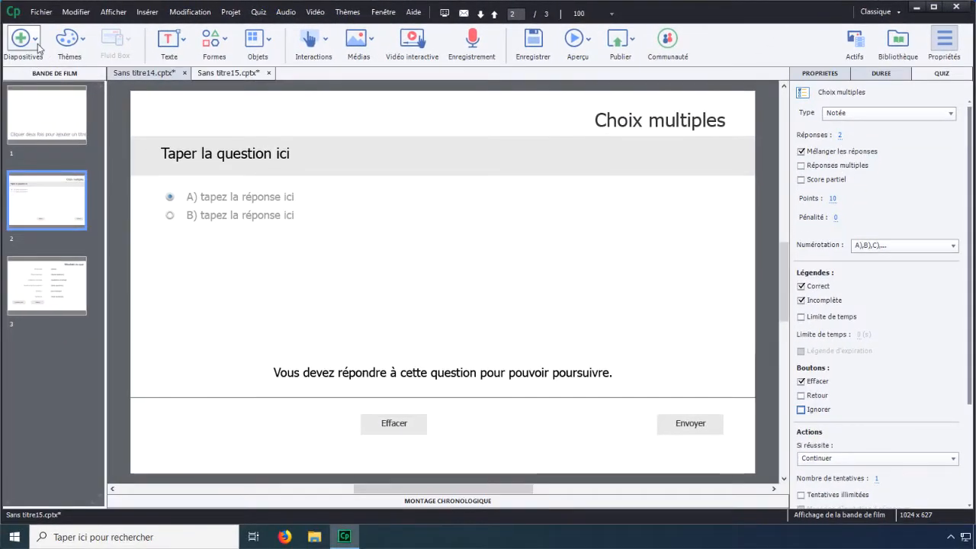
- Insert one graded question slide each for Vrai/faux, Champ à compléter, Réponse courte, Association, Zone sensible and Séquence
{"action": "left_click", "coordinate": [37, 44]}
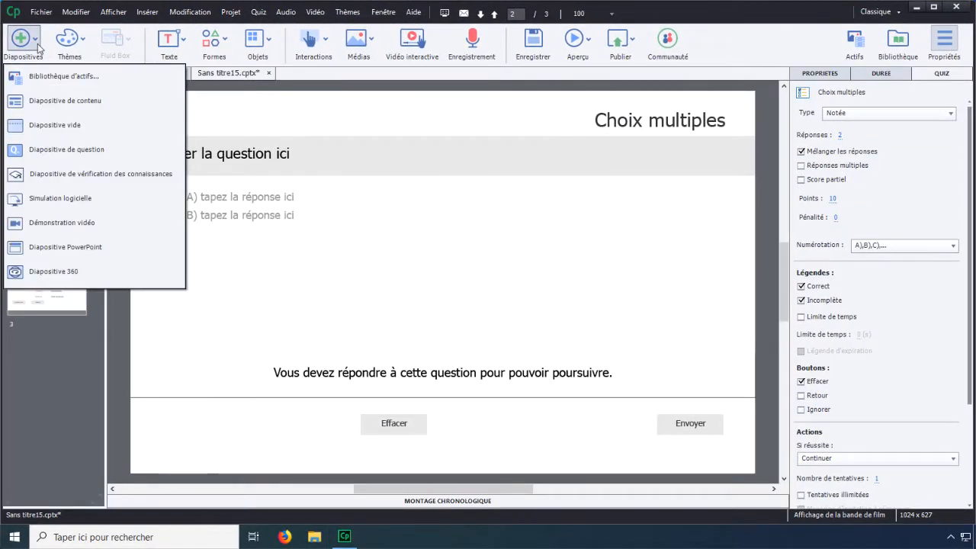
{"action": "left_click", "coordinate": [52, 158]}
{"action": "left_click", "coordinate": [389, 176]}
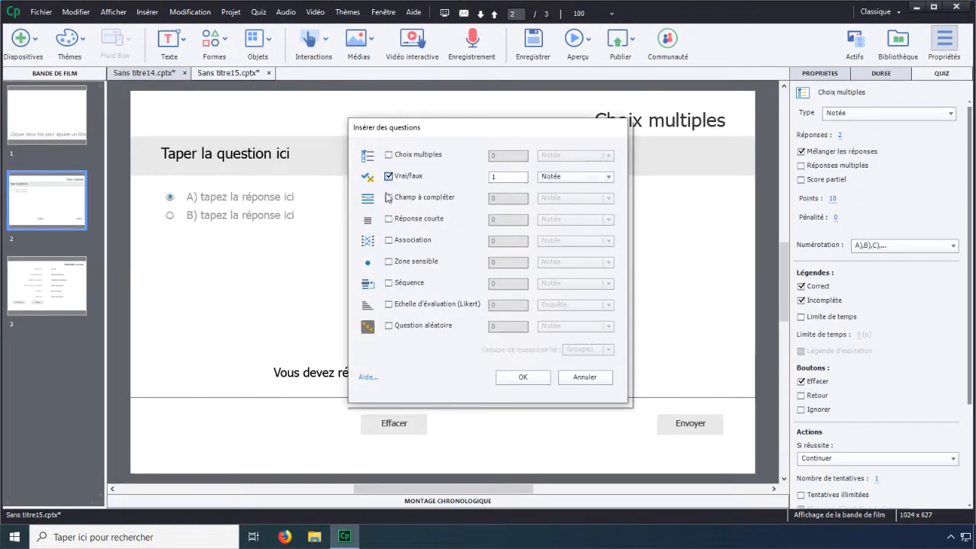
{"action": "left_click", "coordinate": [389, 199]}
{"action": "left_click", "coordinate": [389, 219]}
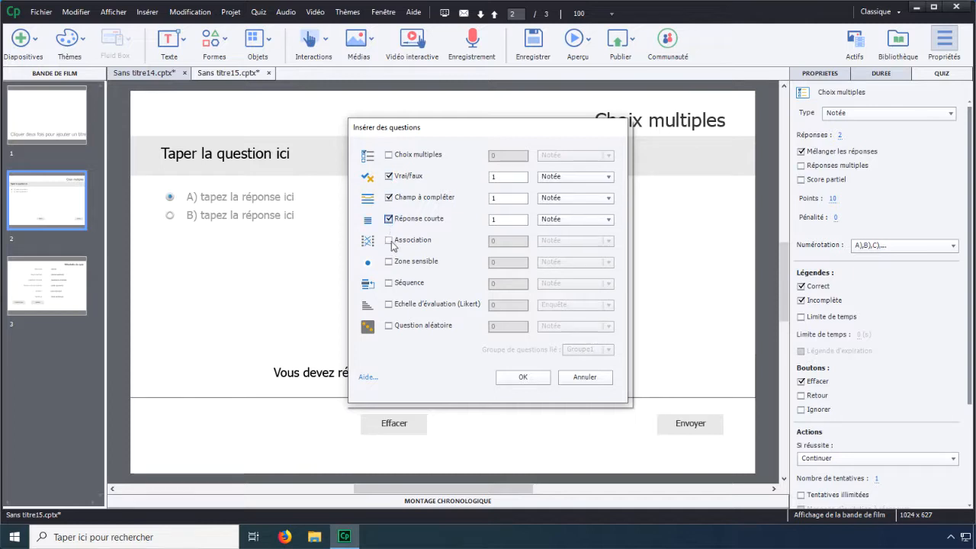
{"action": "left_click", "coordinate": [388, 240]}
{"action": "left_click", "coordinate": [389, 262]}
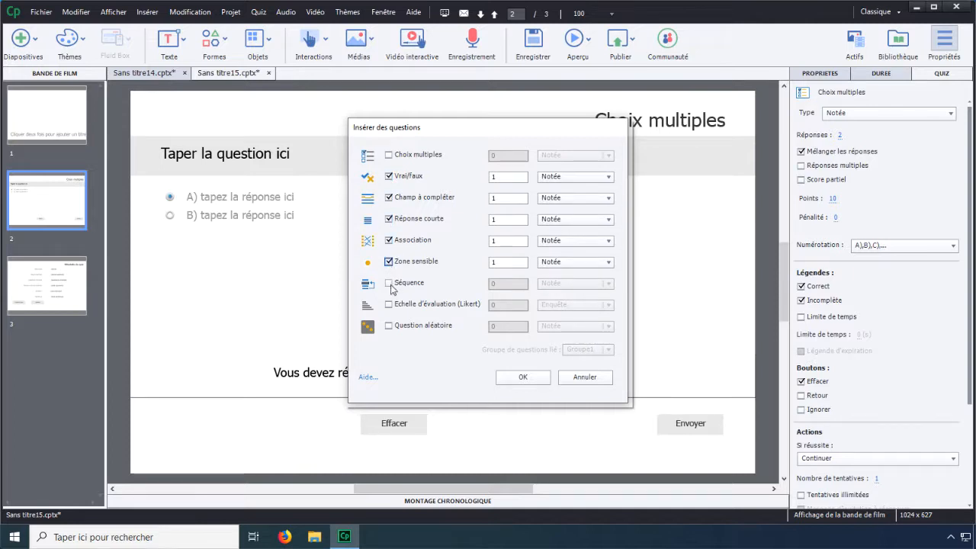
{"action": "left_click", "coordinate": [389, 283]}
{"action": "left_click", "coordinate": [524, 379]}
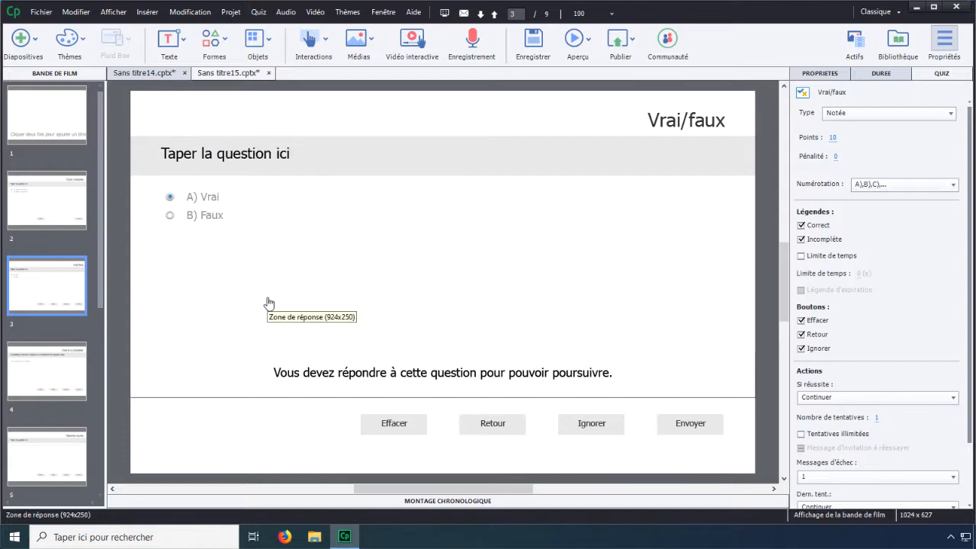
- Examine the answer-shuffling options of the Choix multiples and Association question slides
{"action": "left_click", "coordinate": [50, 201]}
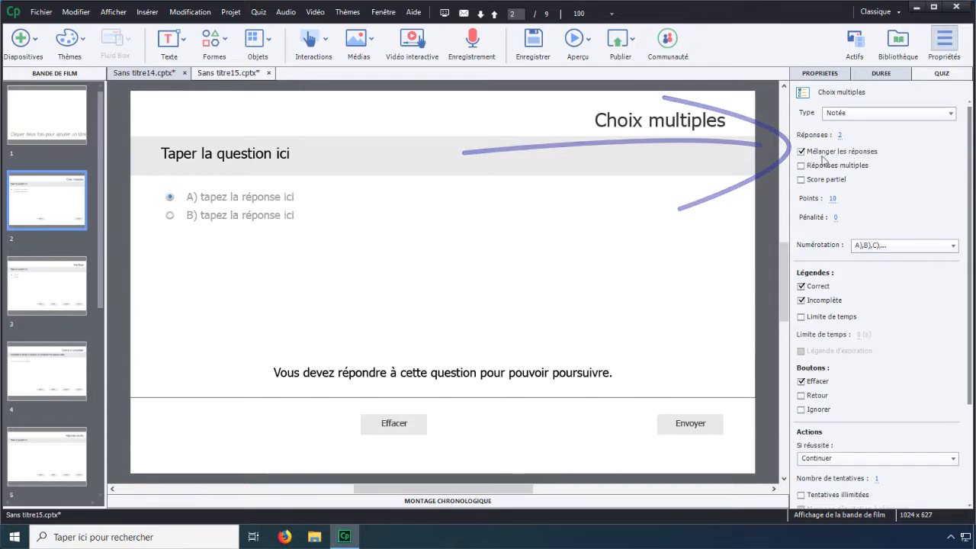
{"action": "left_click_drag", "start_coordinate": [101, 256], "coordinate": [97, 327]}
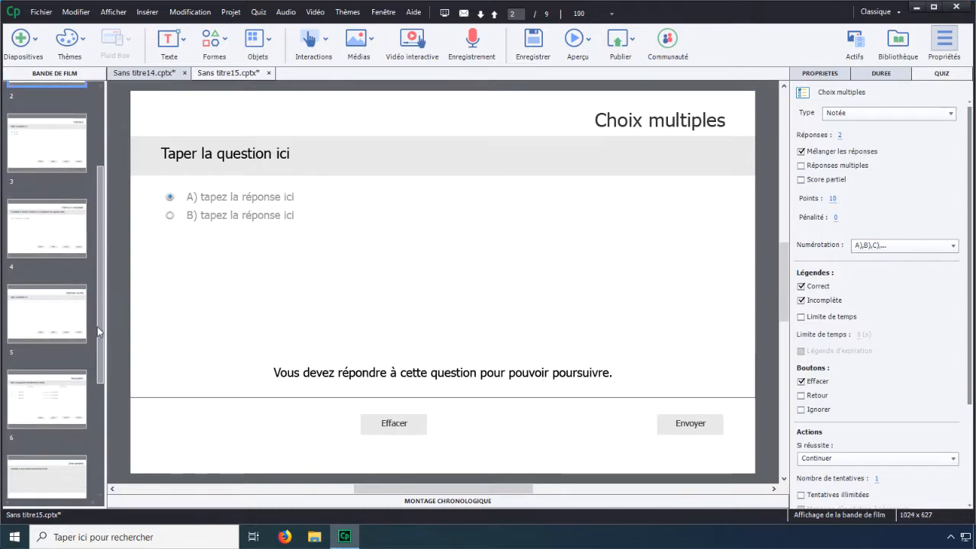
{"action": "left_click", "coordinate": [41, 402]}
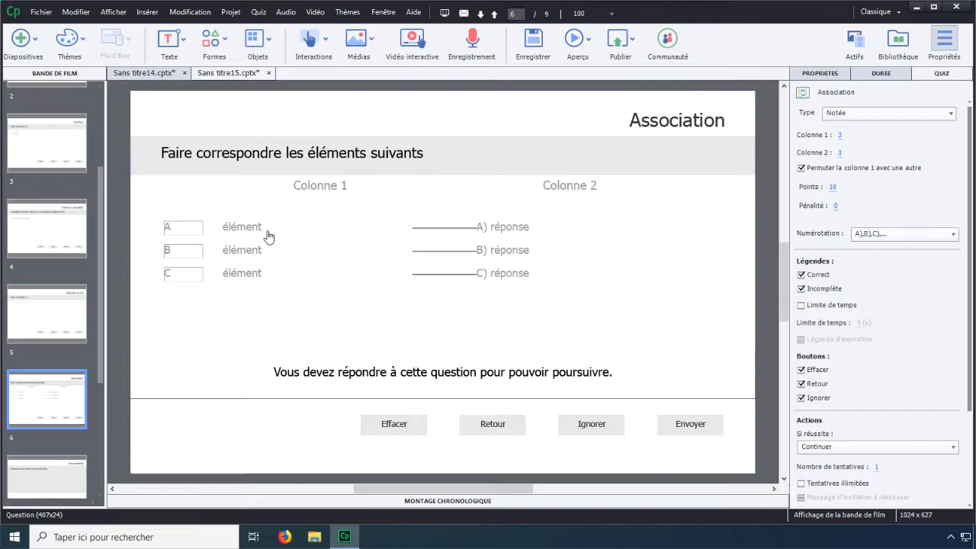
- Disable Effacer in the quiz settings and hide that button for all questions
{"action": "left_click", "coordinate": [257, 13]}
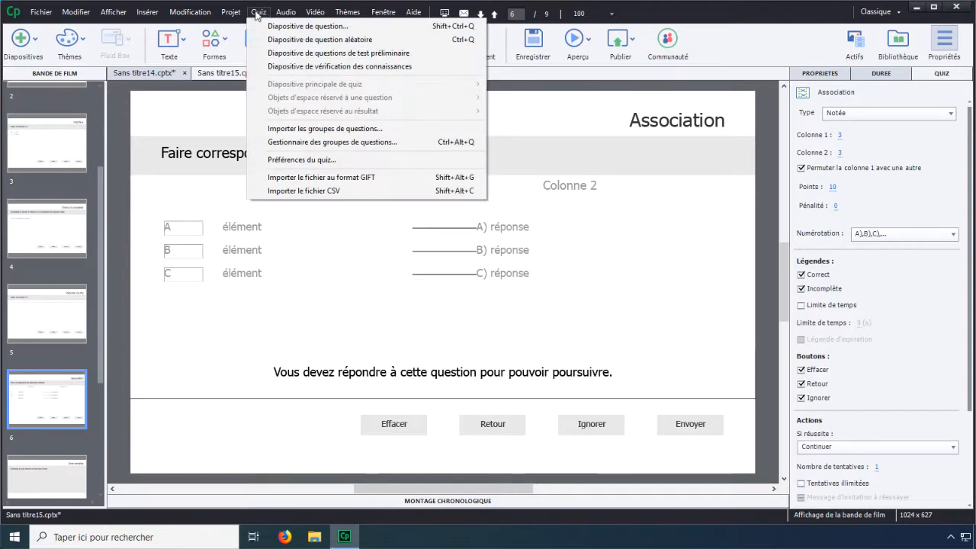
{"action": "left_click", "coordinate": [292, 161]}
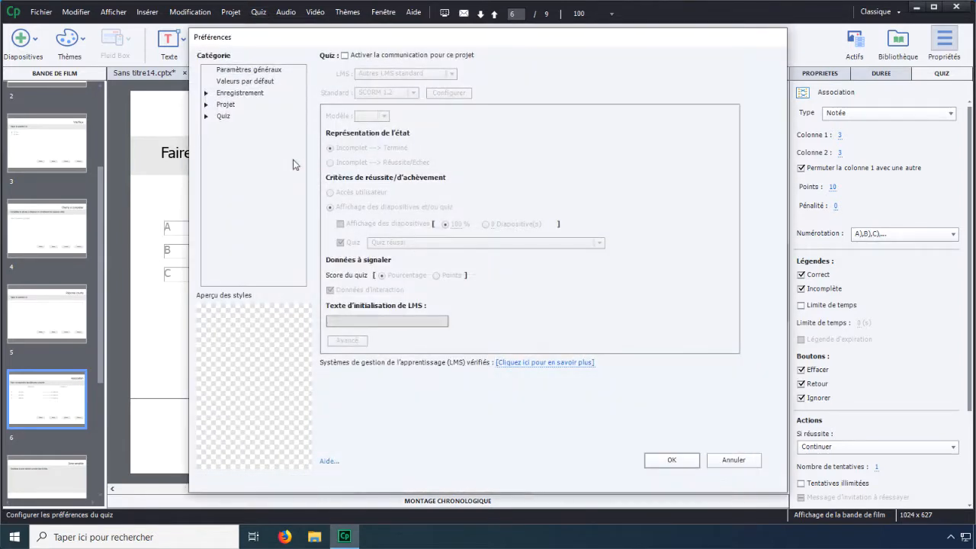
{"action": "left_click", "coordinate": [205, 118]}
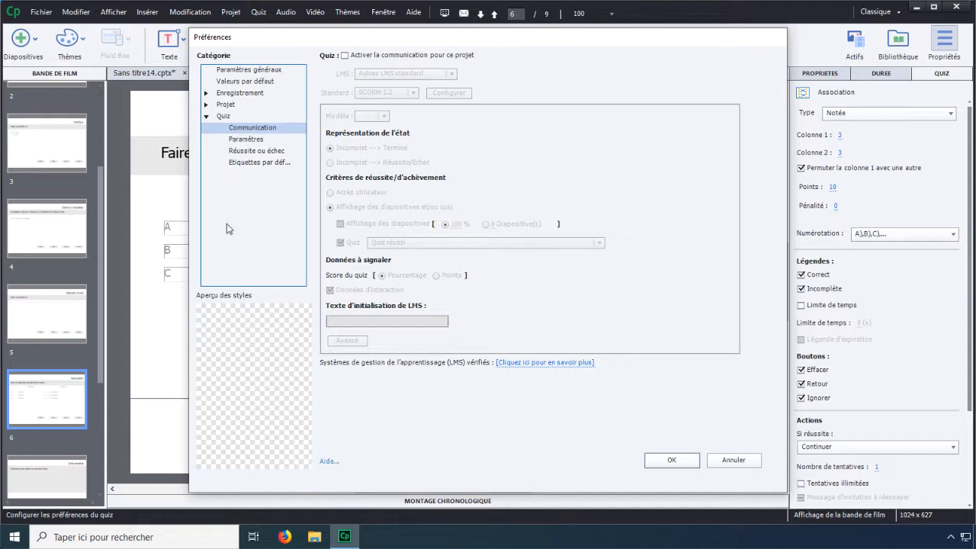
{"action": "left_click", "coordinate": [245, 140]}
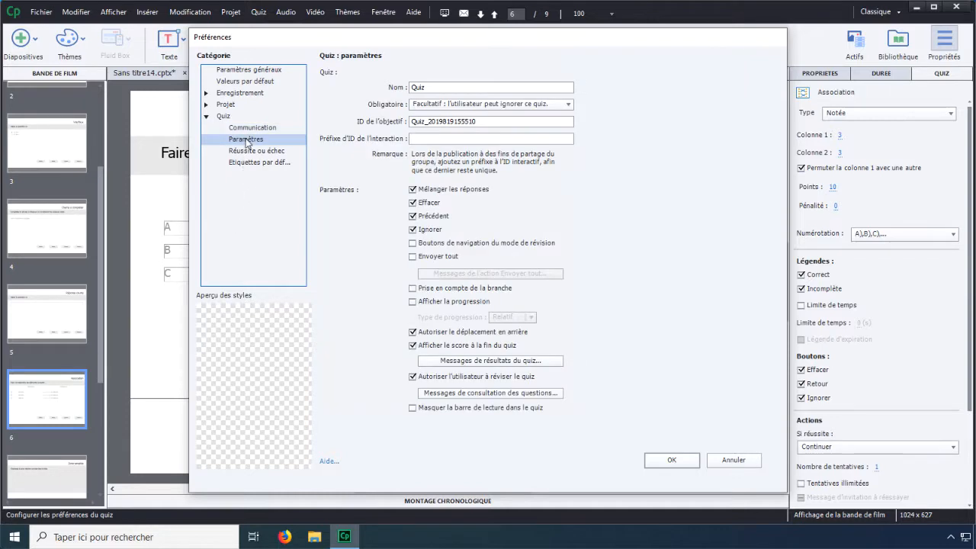
{"action": "left_click", "coordinate": [412, 203]}
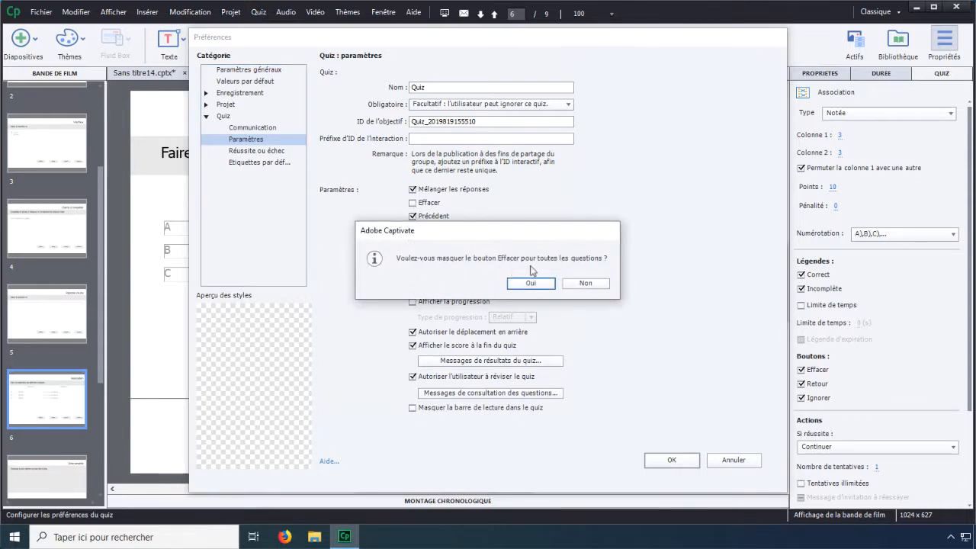
{"action": "left_click", "coordinate": [530, 283]}
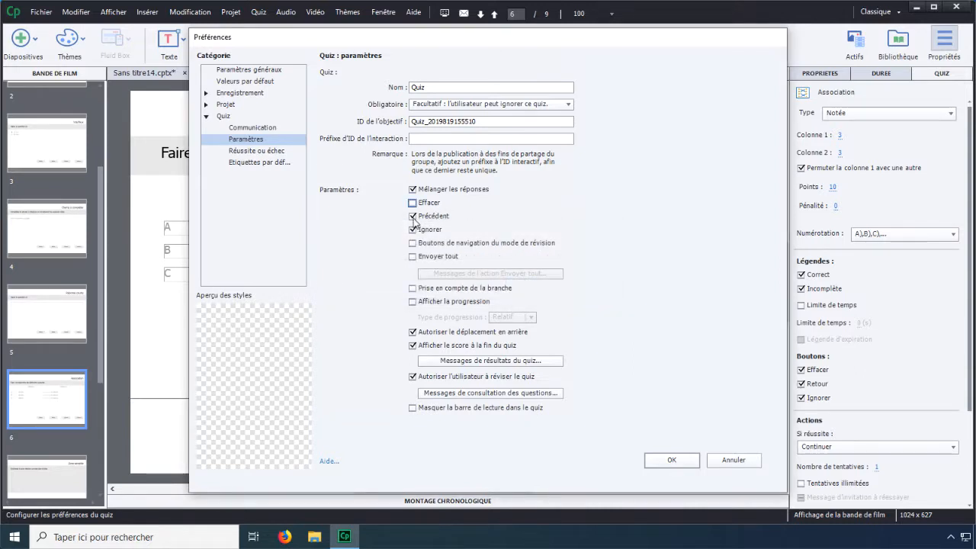
- Disable Précédent in the quiz settings without hiding it on existing questions, and apply the preferences
{"action": "left_click", "coordinate": [413, 217]}
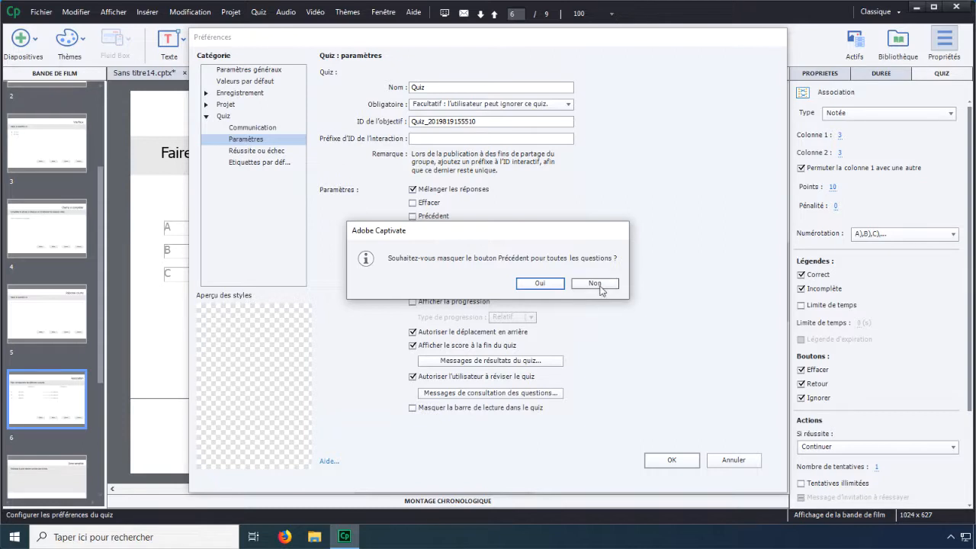
{"action": "left_click", "coordinate": [600, 287]}
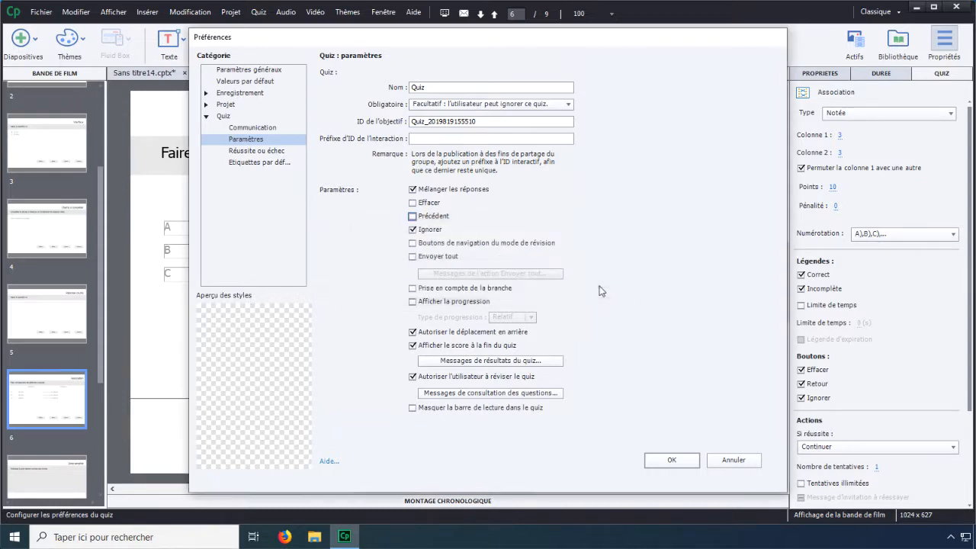
{"action": "left_click", "coordinate": [672, 461]}
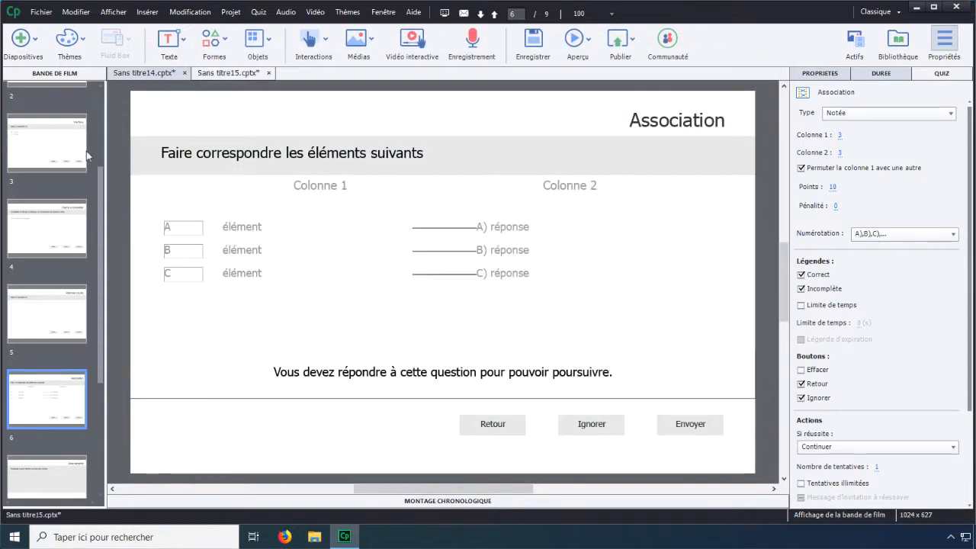
- Check which buttons the Choix multiples and Vrai/faux question slides contain
{"action": "left_click_drag", "start_coordinate": [100, 256], "coordinate": [97, 180]}
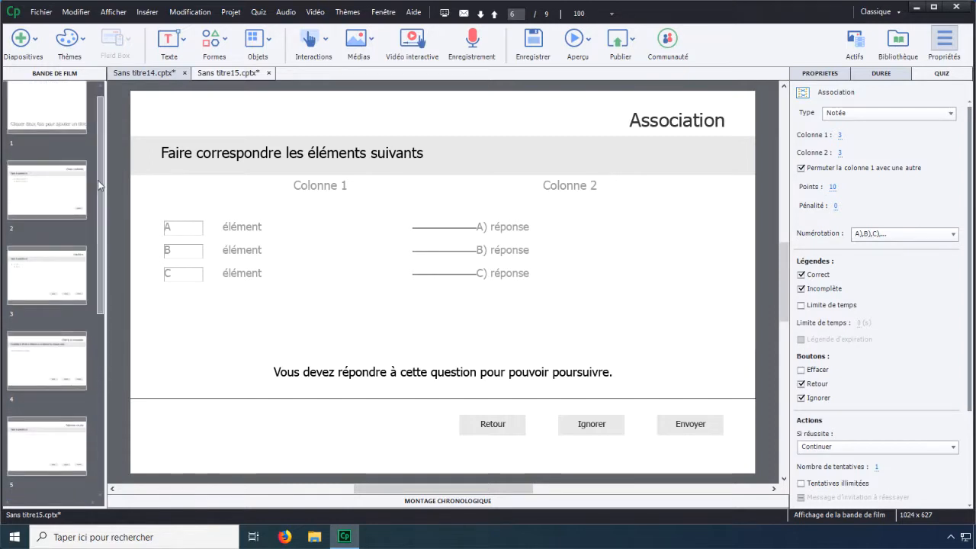
{"action": "left_click", "coordinate": [47, 190]}
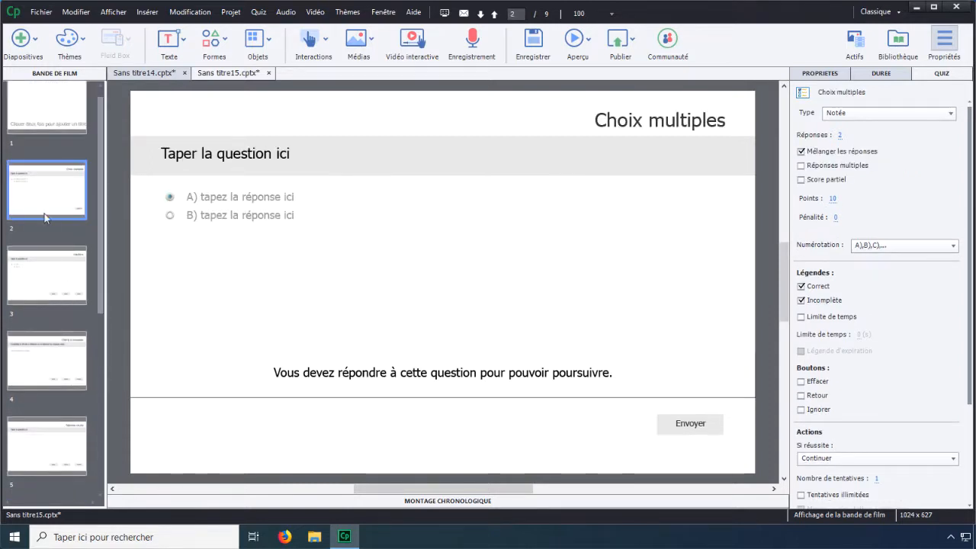
{"action": "left_click", "coordinate": [49, 276]}
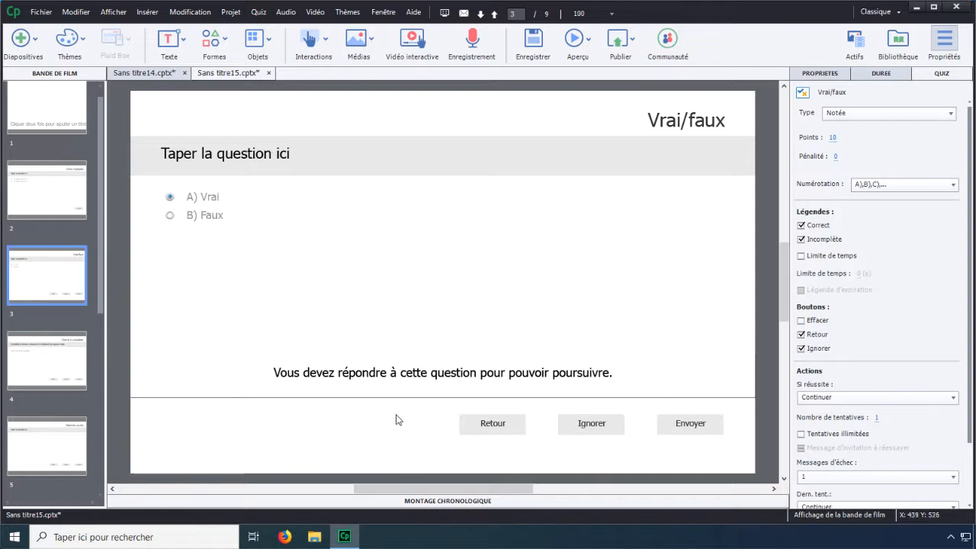
- Insert one graded Réponse courte question slide after the Vrai/faux slide
{"action": "left_click", "coordinate": [23, 42]}
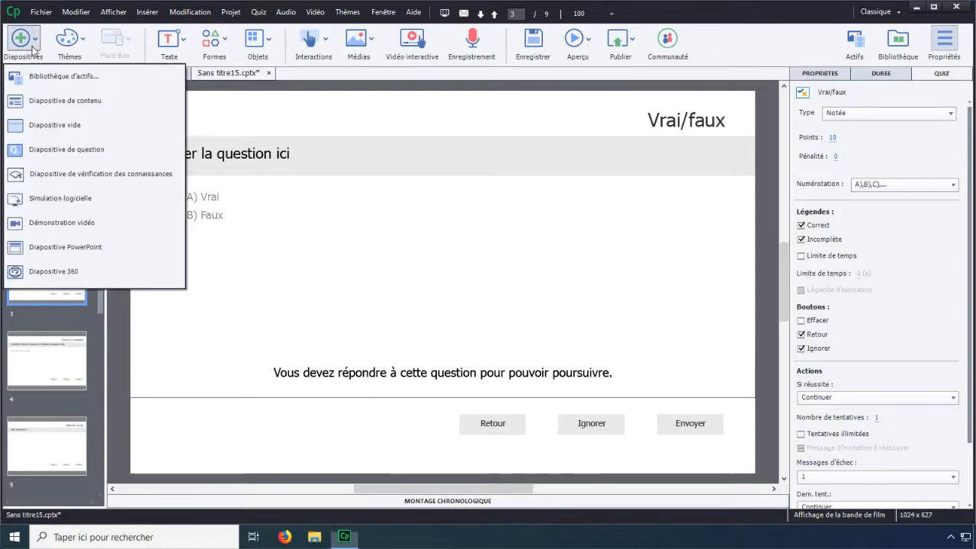
{"action": "left_click", "coordinate": [54, 153]}
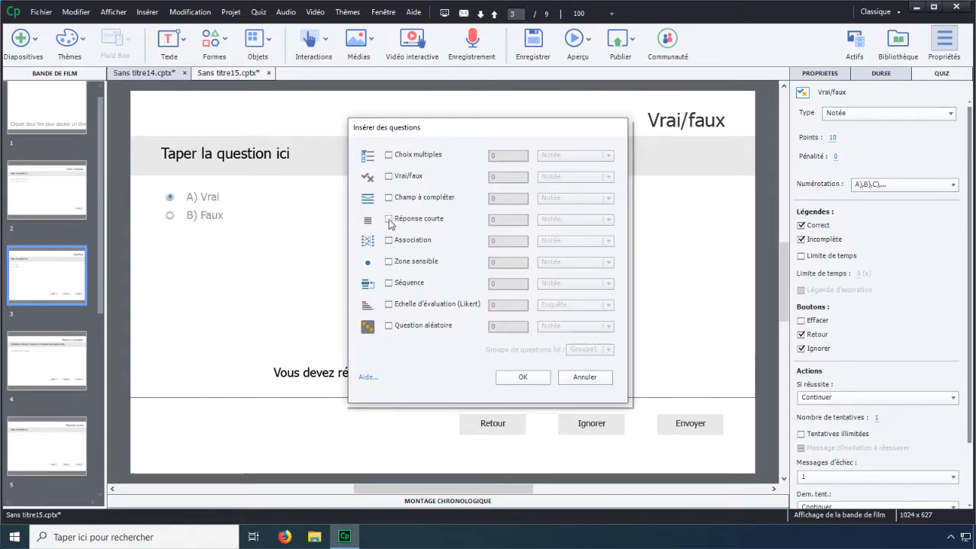
{"action": "left_click", "coordinate": [389, 219]}
{"action": "left_click", "coordinate": [507, 376]}
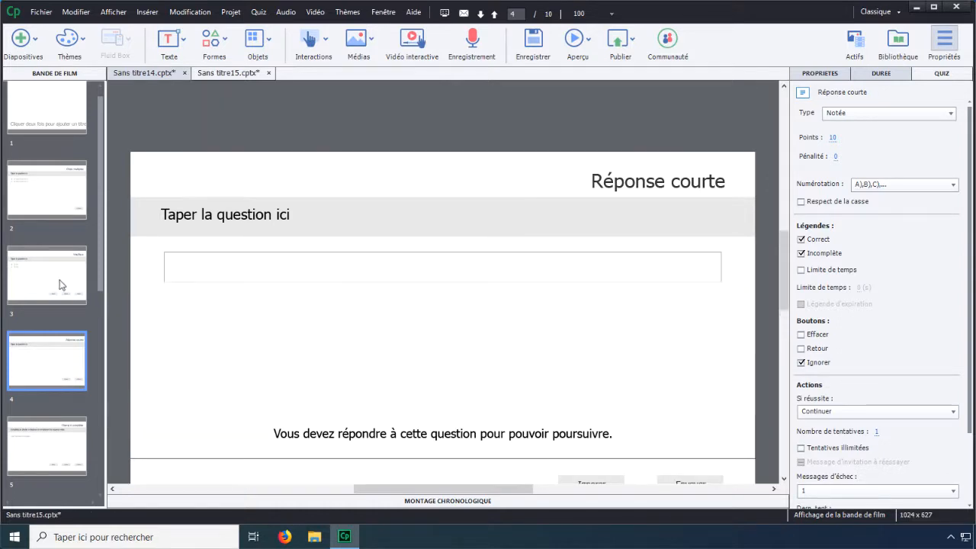
- Inspect the buttons on the Vrai/faux slide for comparison with the new Réponse courte slide
{"action": "left_click", "coordinate": [62, 282]}
{"action": "scroll", "coordinate": [763, 267], "scroll_direction": "down", "scroll_amount": 3}
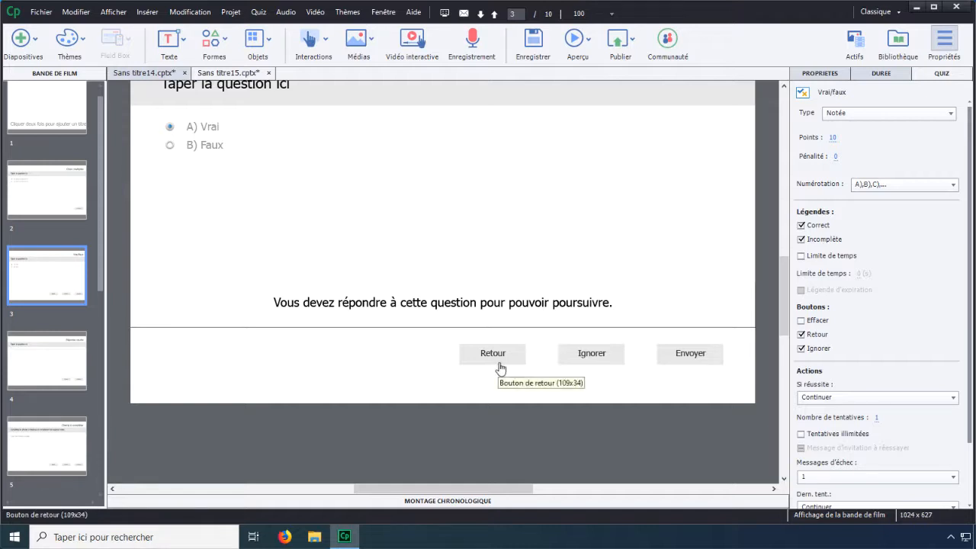
{"action": "left_click_drag", "start_coordinate": [783, 306], "coordinate": [783, 295]}
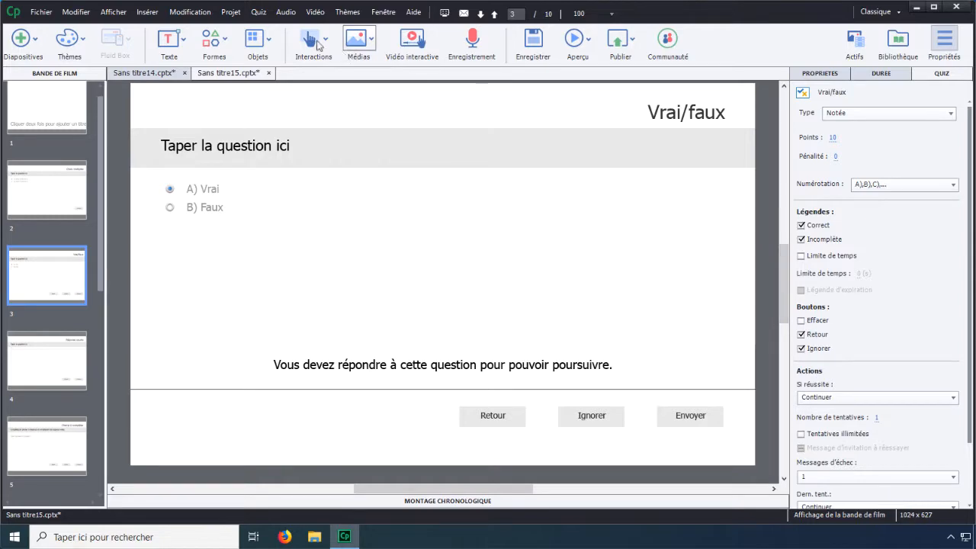
- Review the default button and answer-shuffling options in the quiz settings, and leave the preferences without changes
{"action": "left_click", "coordinate": [259, 12]}
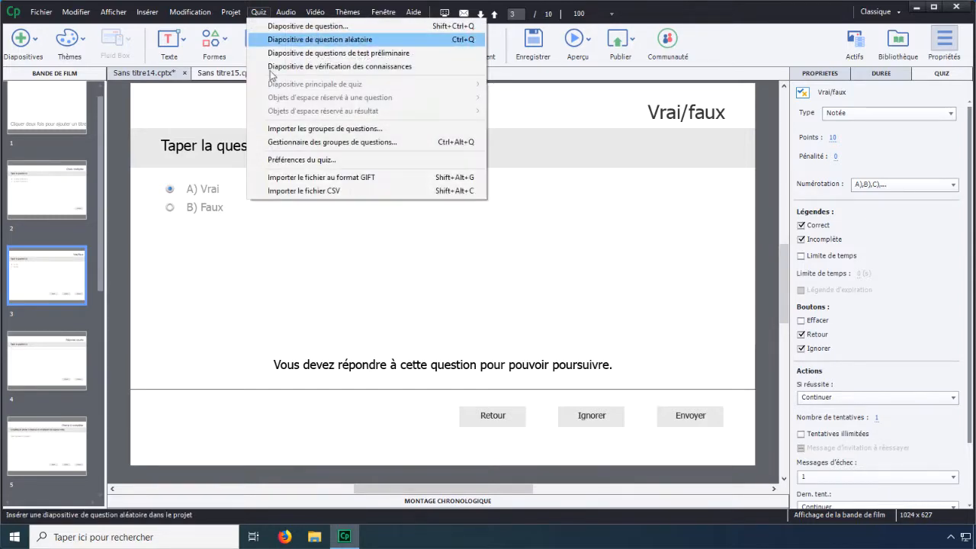
{"action": "left_click", "coordinate": [289, 161]}
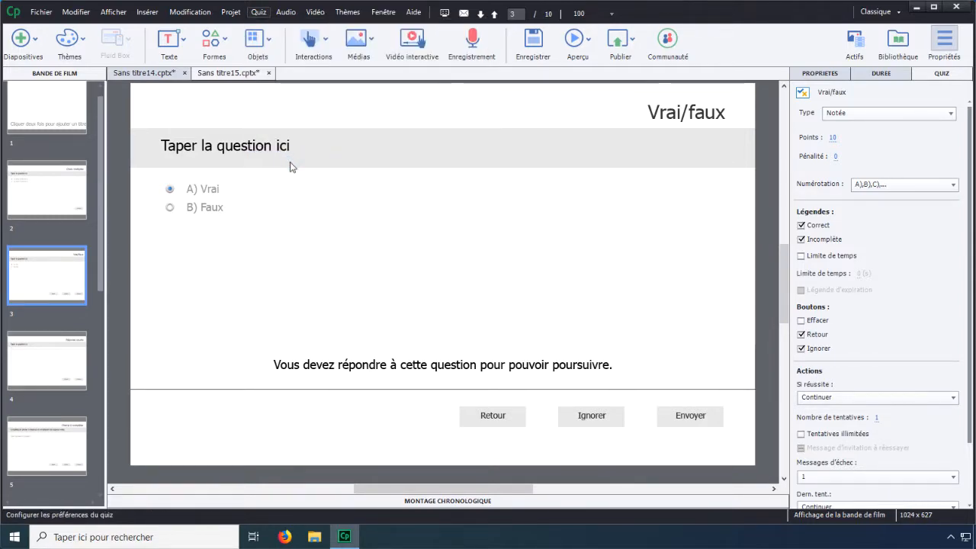
{"action": "left_click", "coordinate": [211, 117]}
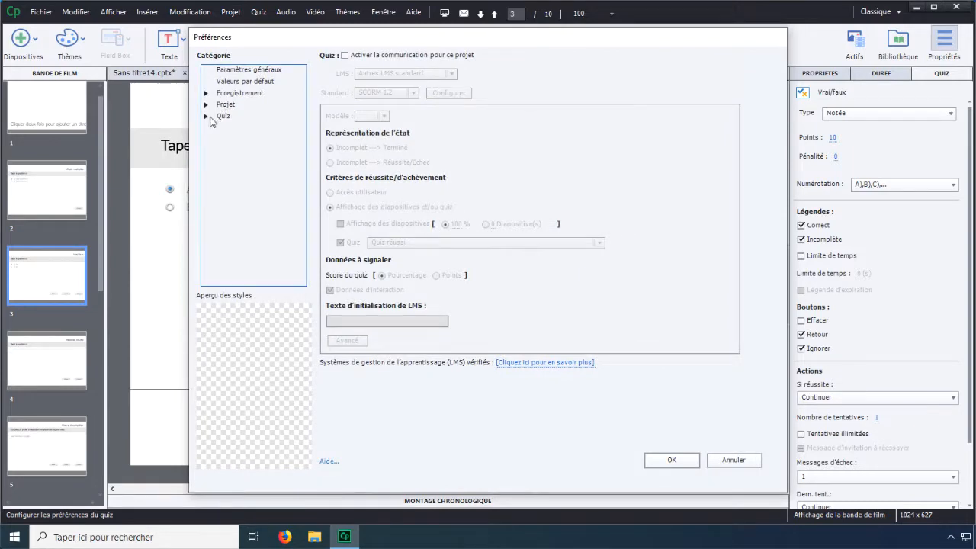
{"action": "left_click", "coordinate": [246, 140]}
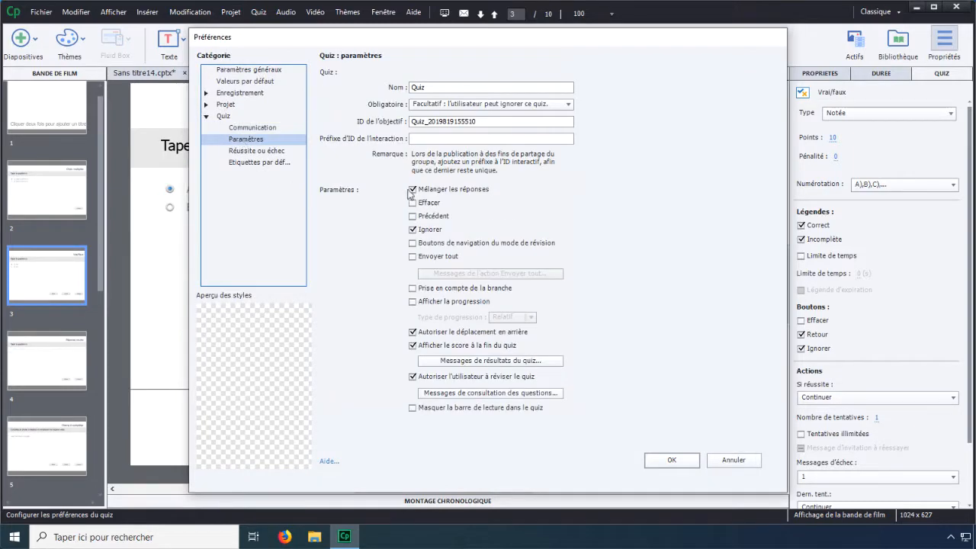
{"action": "left_click", "coordinate": [740, 462]}
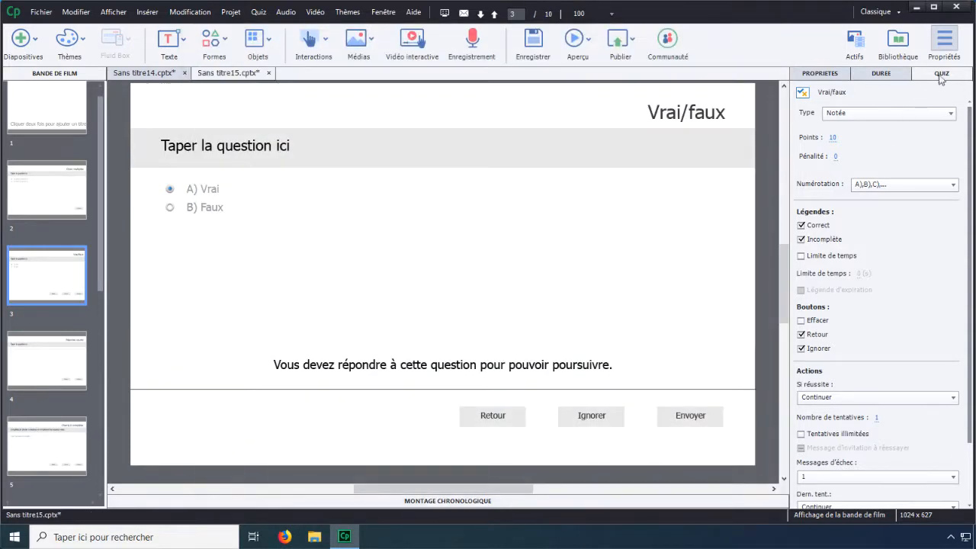
- Remove the Retour and Ignorer buttons from the Vrai/faux question slide
{"action": "left_click", "coordinate": [801, 334]}
{"action": "left_click", "coordinate": [802, 348]}
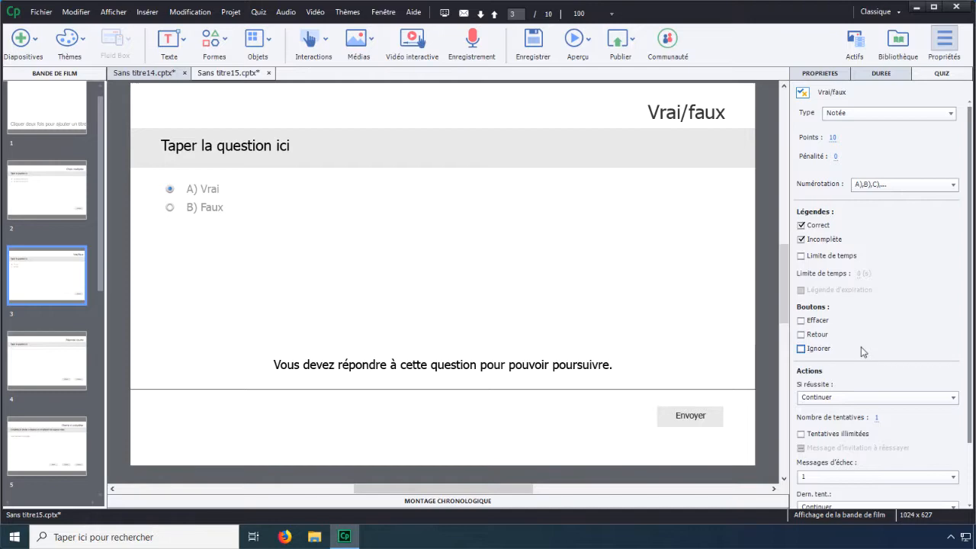